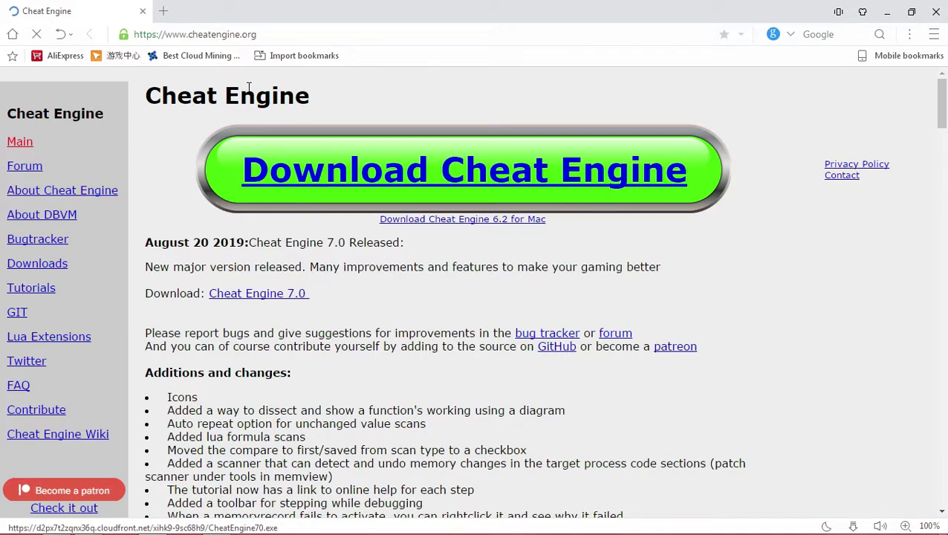
Download CheatEngine70.exe from the Cheat Engine site's 7.0 link and confirm it shows Completed in downloads
{"action": "left_click", "coordinate": [245, 35]}
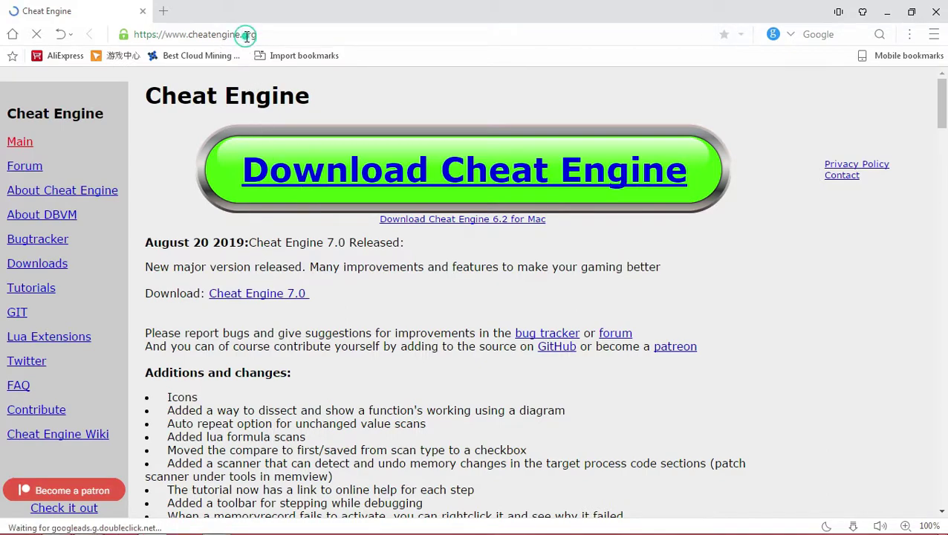
{"action": "left_click", "coordinate": [287, 31]}
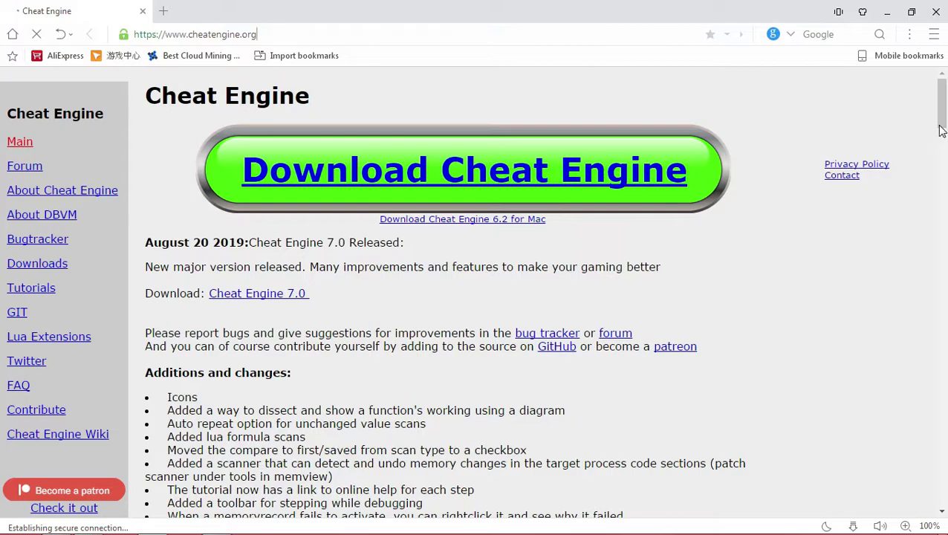
{"action": "left_click_drag", "start_coordinate": [942, 131], "coordinate": [2, 438]}
{"action": "left_click_drag", "start_coordinate": [944, 434], "coordinate": [935, 113]}
{"action": "left_click", "coordinate": [257, 295]}
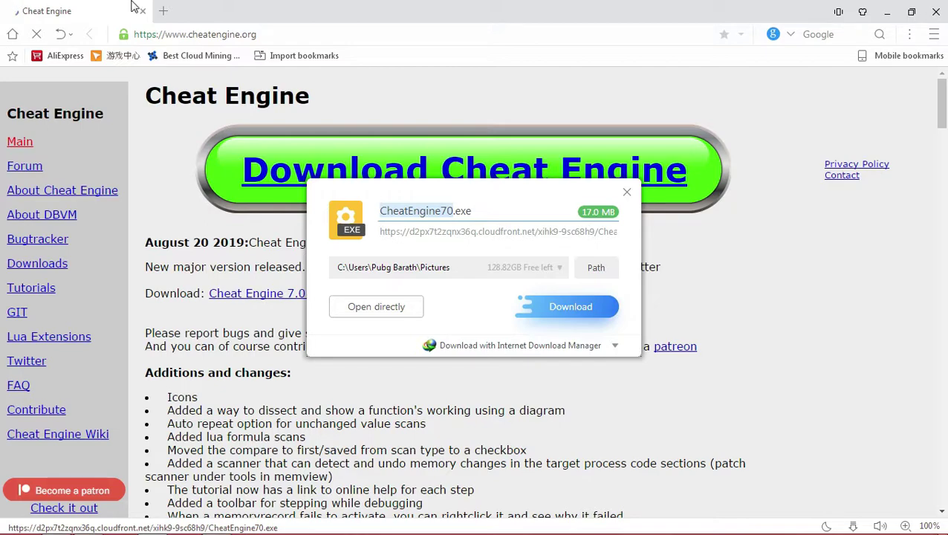
{"action": "left_click", "coordinate": [160, 13]}
{"action": "left_click", "coordinate": [570, 306]}
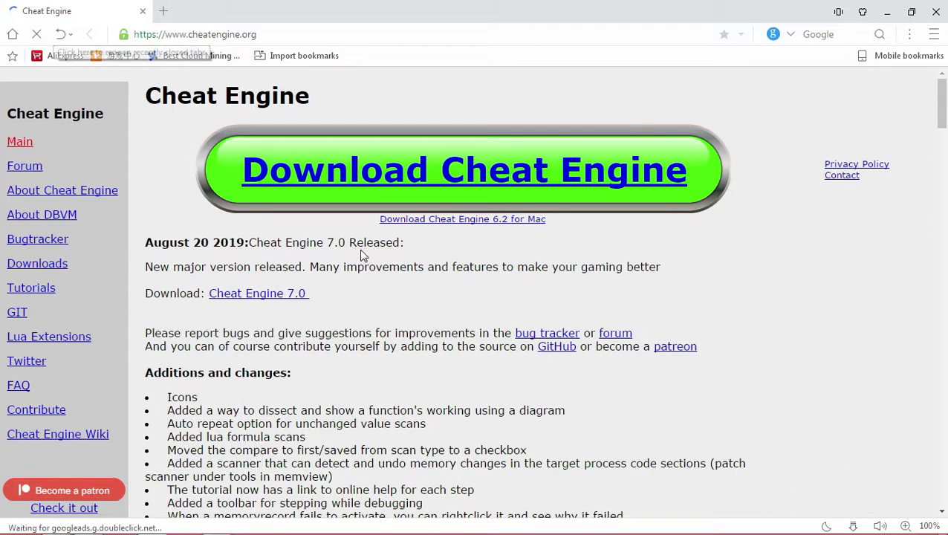
{"action": "mouse_move", "coordinate": [732, 531]}
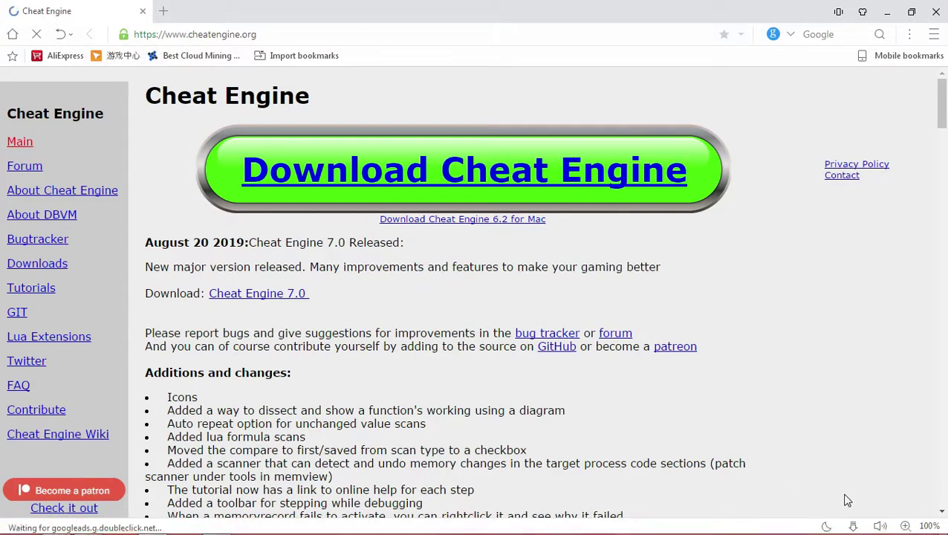
{"action": "left_click", "coordinate": [855, 526]}
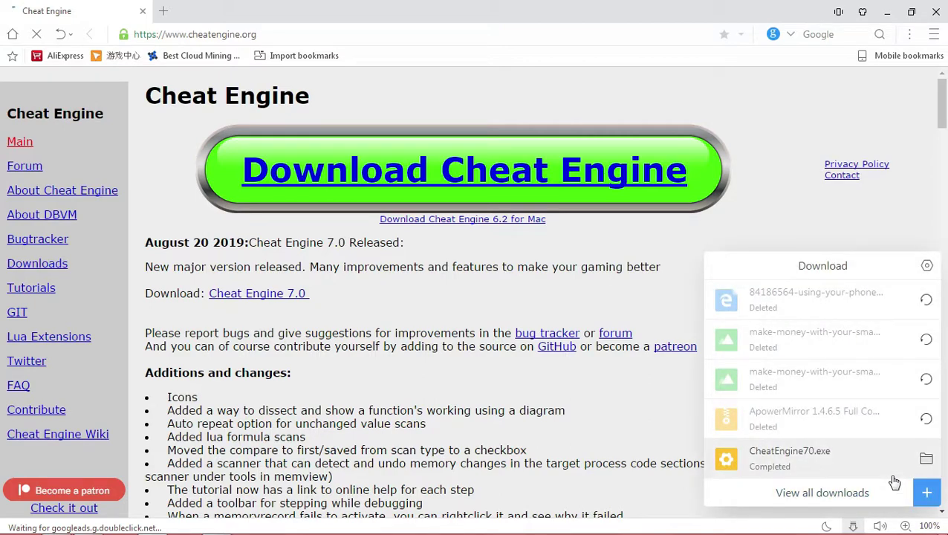
Copy the 16.9 MB CheatEngine70 installer from My Pictures, then close that folder window
{"action": "left_click", "coordinate": [927, 460]}
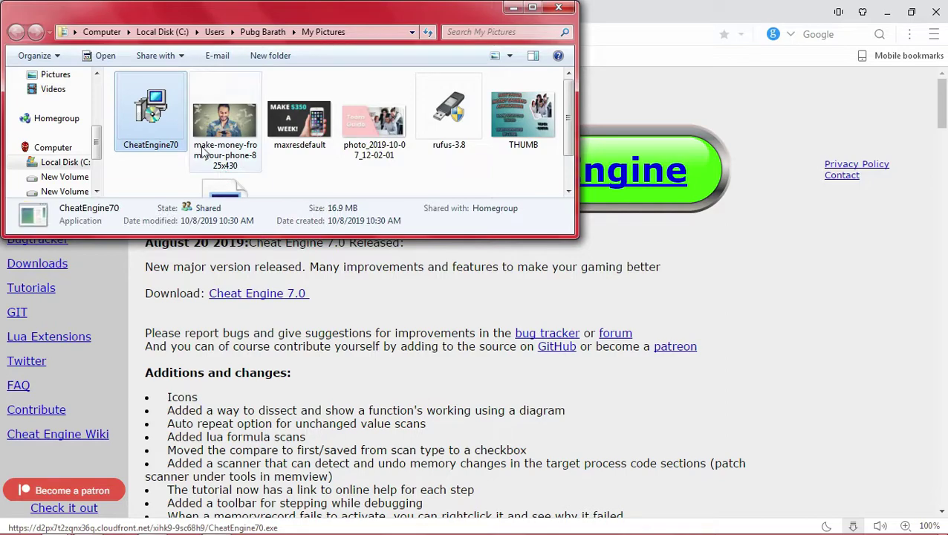
{"action": "right_click", "coordinate": [133, 87]}
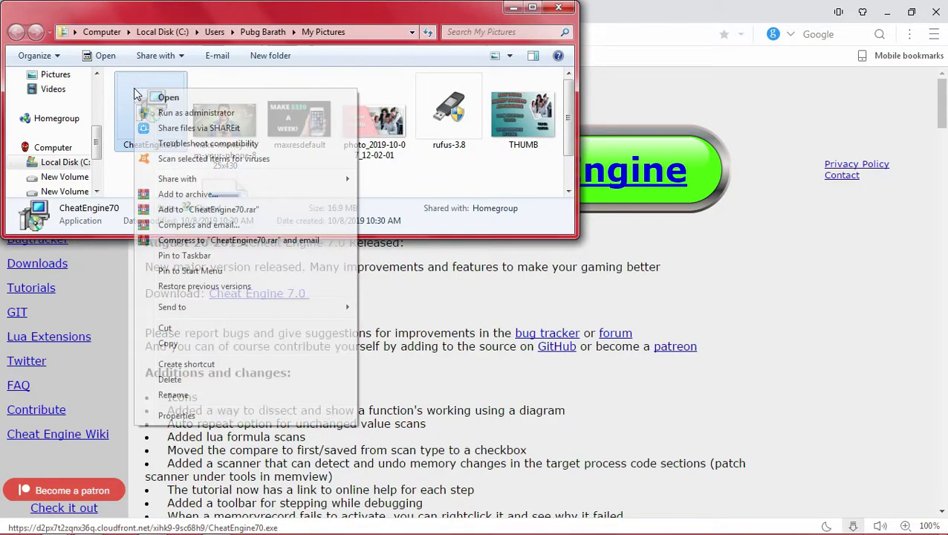
{"action": "left_click", "coordinate": [165, 344]}
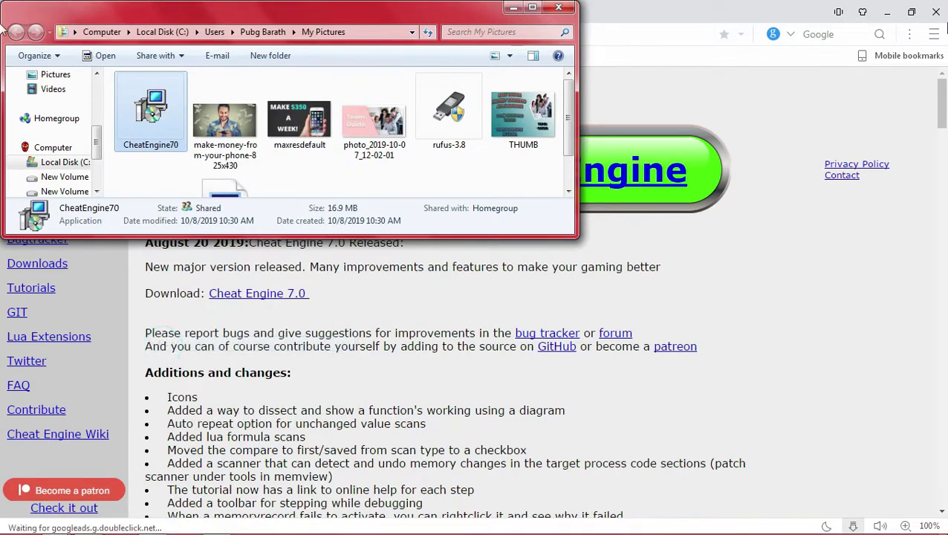
{"action": "left_click", "coordinate": [558, 10]}
Paste the CheatEngine70 installer onto the desktop and place it near the centre
{"action": "left_click", "coordinate": [888, 13]}
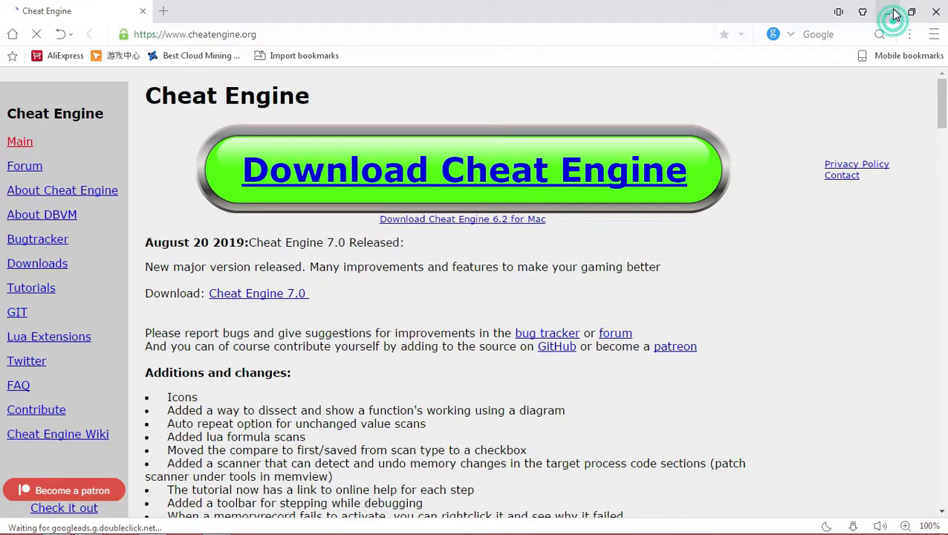
{"action": "right_click", "coordinate": [773, 65]}
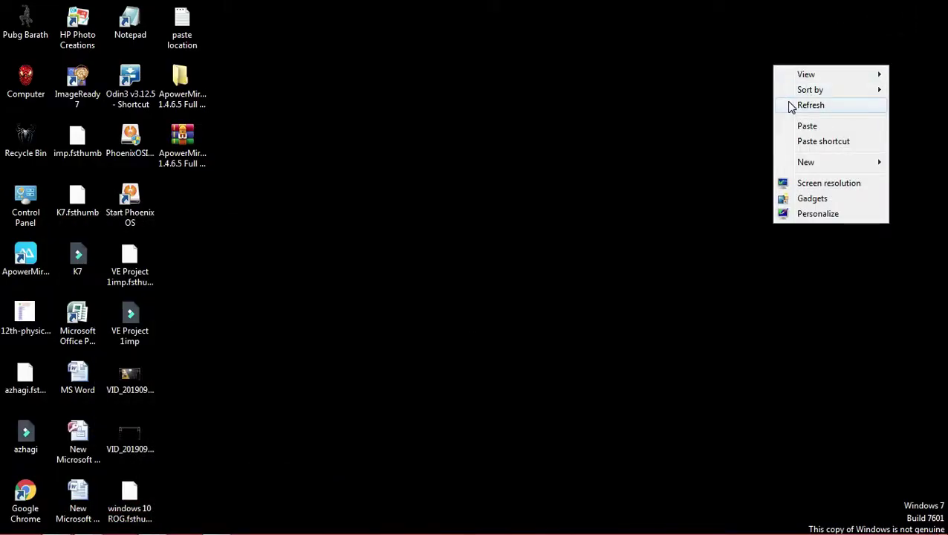
{"action": "left_click", "coordinate": [788, 105]}
{"action": "right_click", "coordinate": [652, 83]}
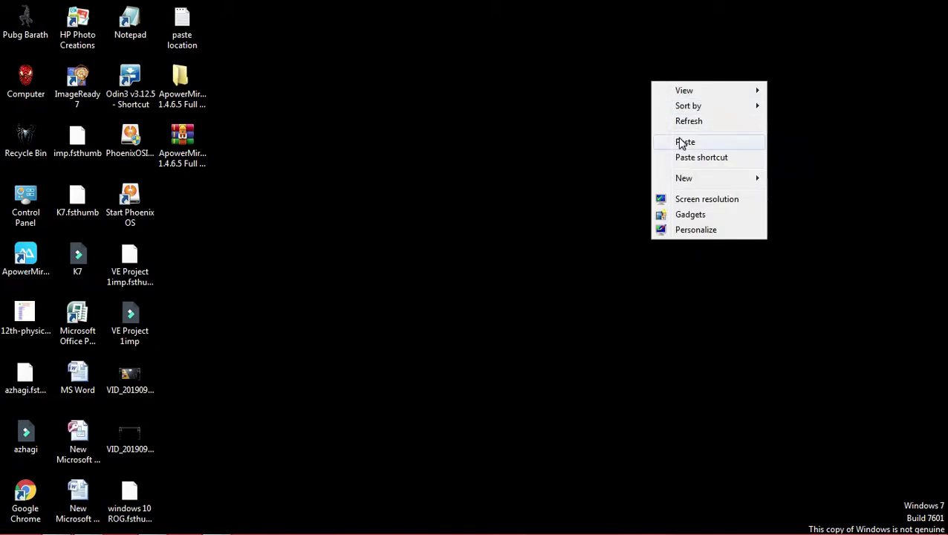
{"action": "left_click", "coordinate": [679, 141]}
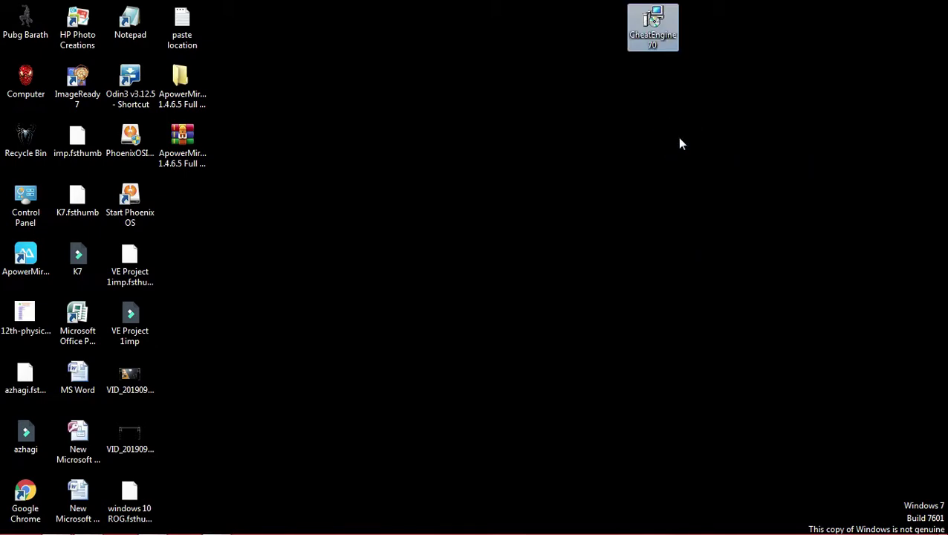
{"action": "left_click_drag", "start_coordinate": [654, 28], "coordinate": [505, 143]}
{"action": "left_click_drag", "start_coordinate": [498, 202], "coordinate": [494, 223]}
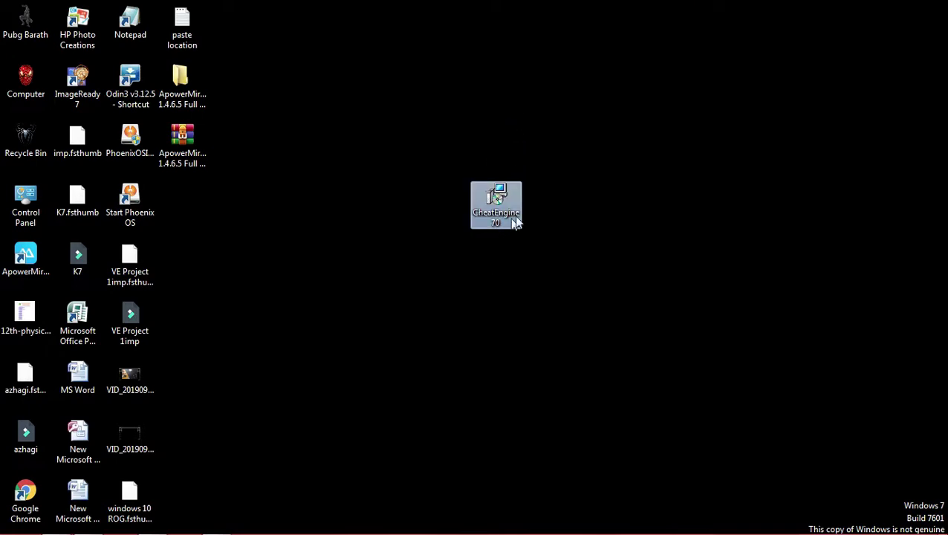
Run the CheatEngine70 installer as administrator
{"action": "right_click", "coordinate": [549, 197]}
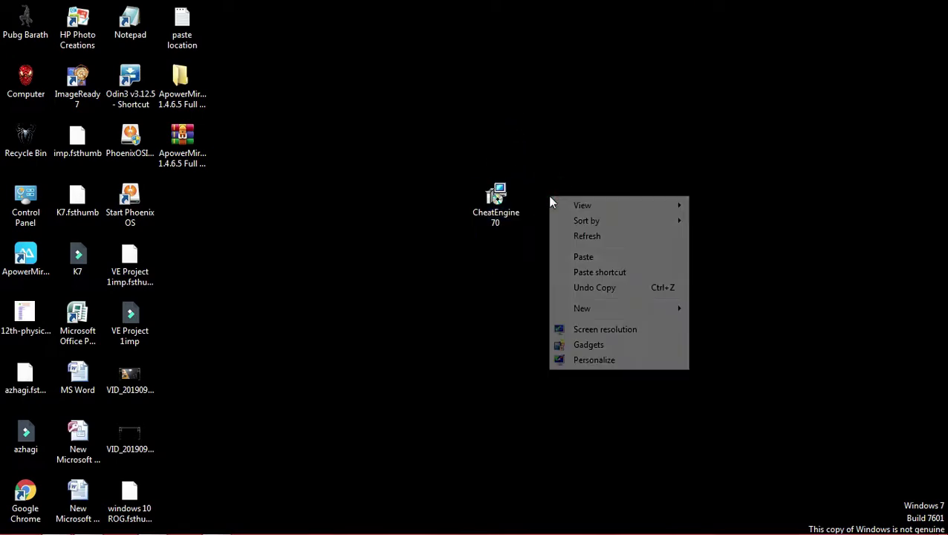
{"action": "left_click", "coordinate": [565, 236]}
{"action": "right_click", "coordinate": [510, 195]}
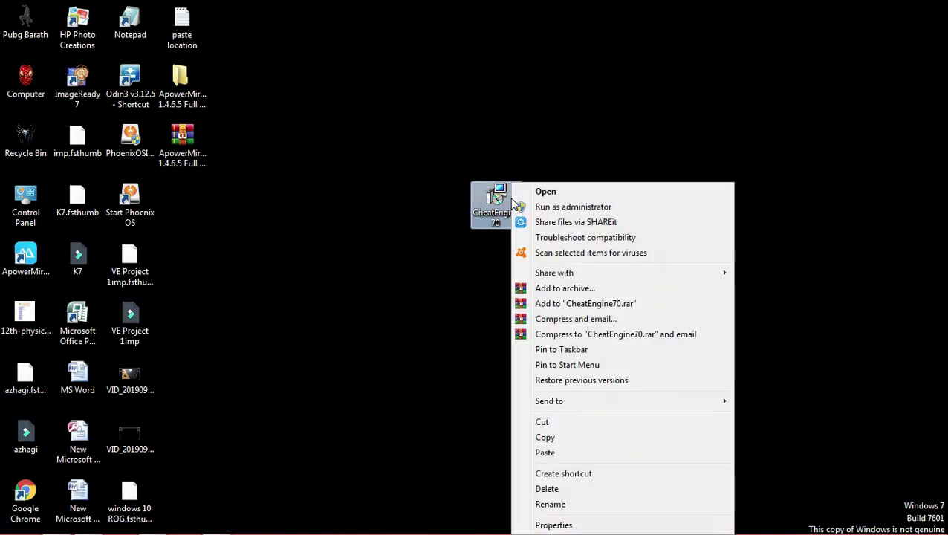
{"action": "left_click", "coordinate": [534, 206]}
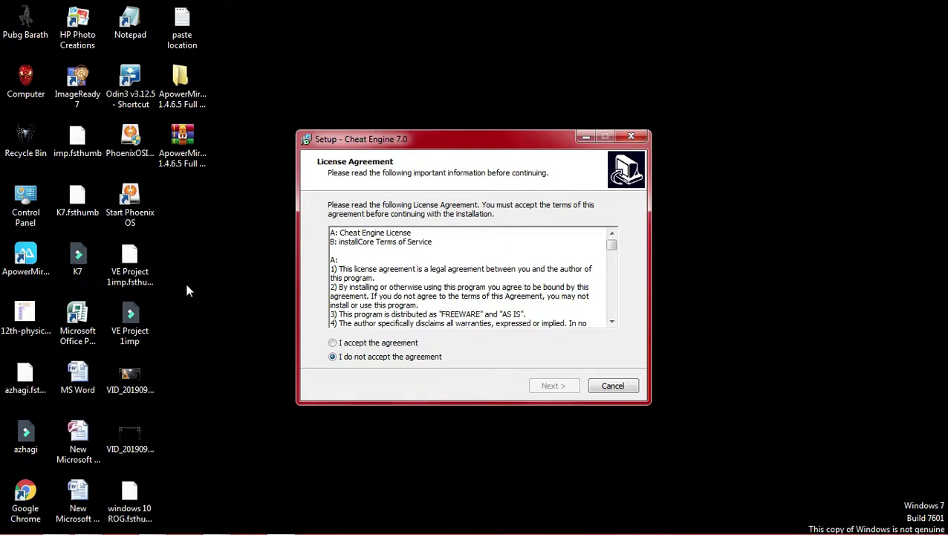
Accept the license and keep the default C:\Program Files\Cheat Engine 7.0 and Start Menu folders
{"action": "left_click", "coordinate": [341, 346]}
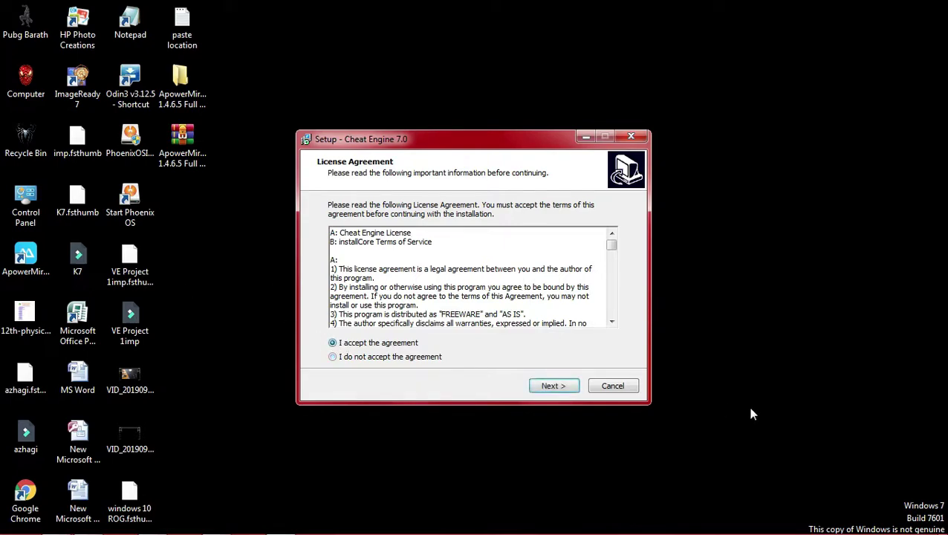
{"action": "left_click", "coordinate": [553, 387]}
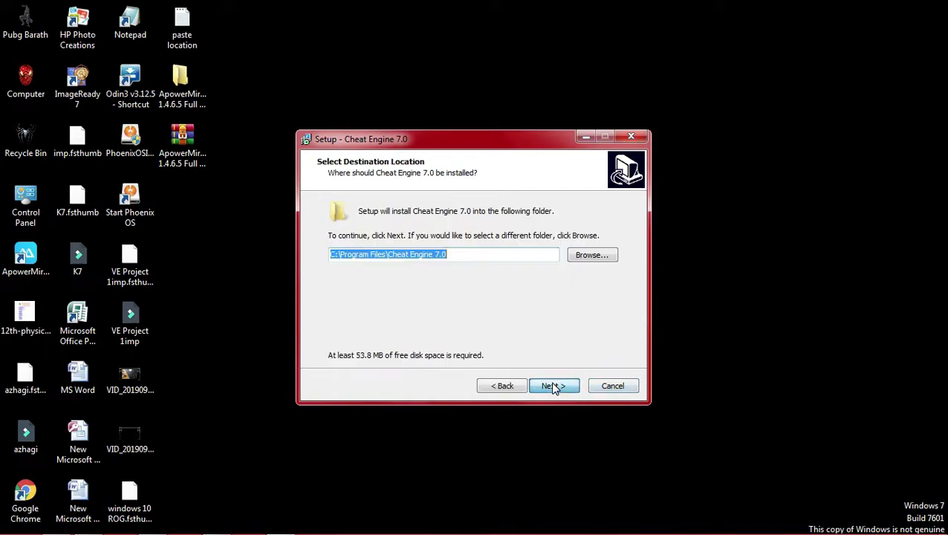
{"action": "left_click", "coordinate": [553, 386]}
{"action": "left_click", "coordinate": [554, 386]}
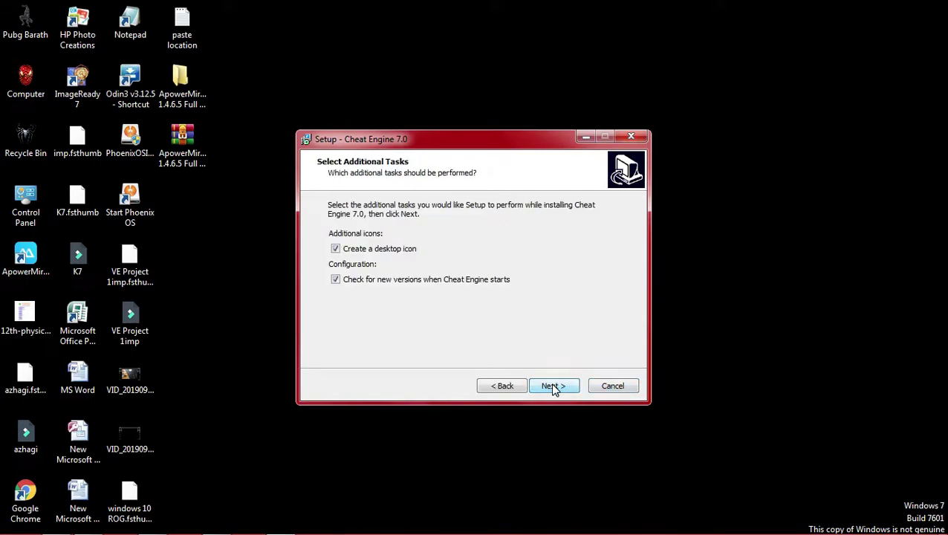
Install with the desktop icon and update-checking tasks ticked, then continue past the Information page
{"action": "left_click", "coordinate": [554, 387]}
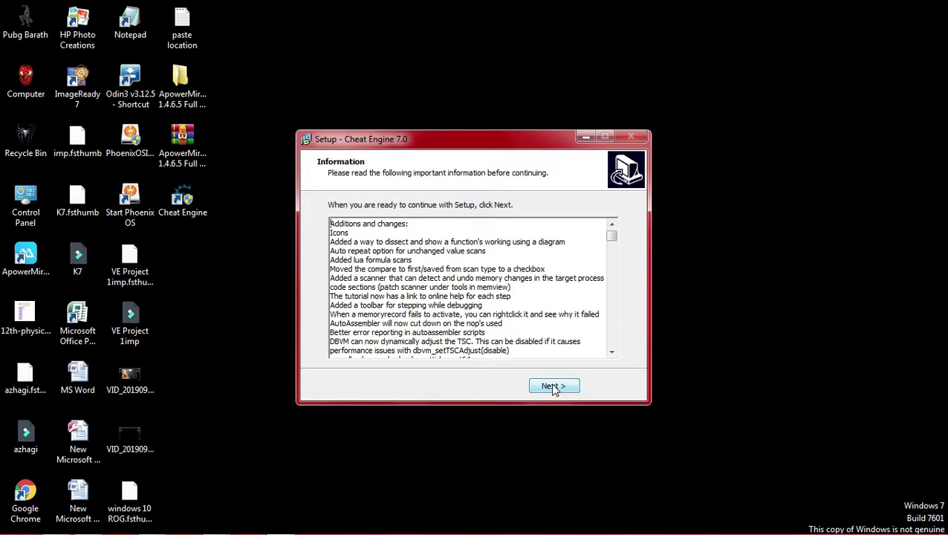
{"action": "left_click", "coordinate": [554, 387]}
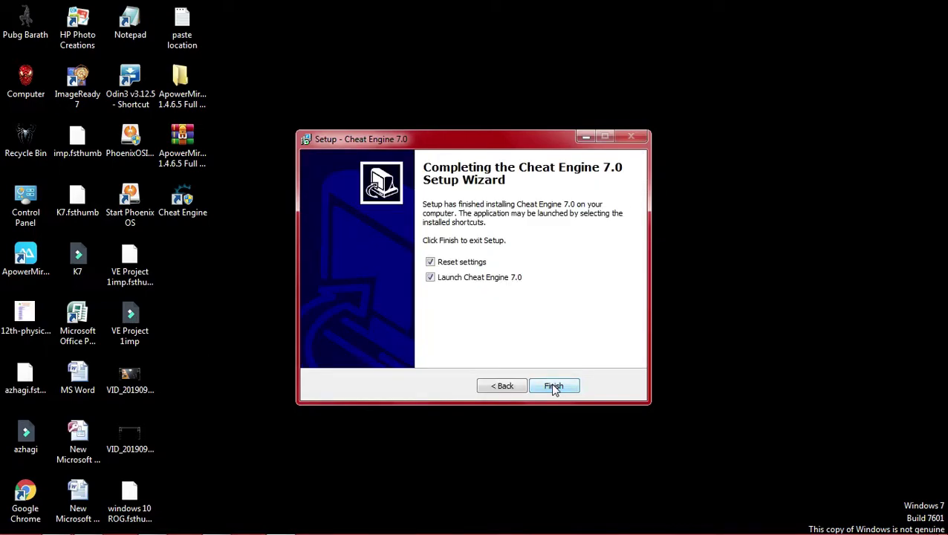
Finish setup to launch Cheat Engine 7.0 and minimize the typ.php browser page
{"action": "left_click", "coordinate": [554, 387]}
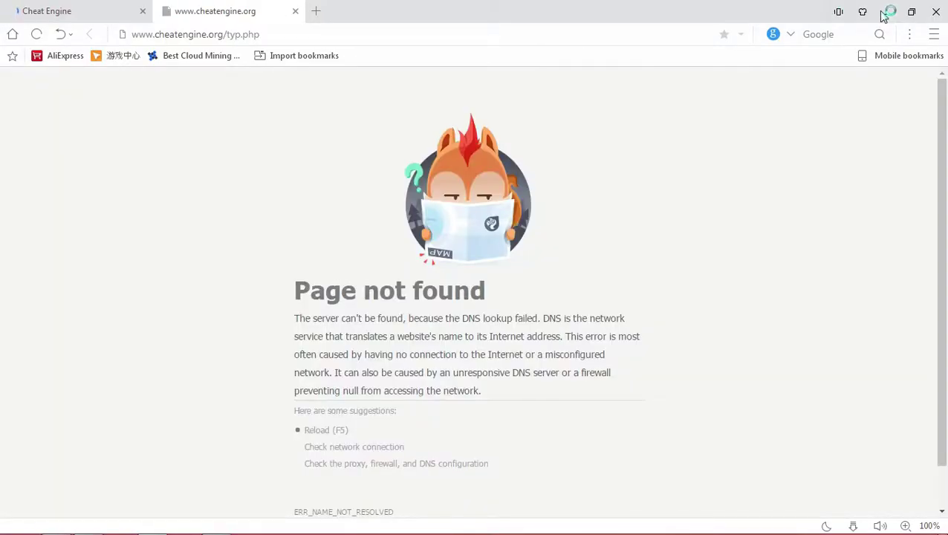
{"action": "left_click", "coordinate": [887, 12]}
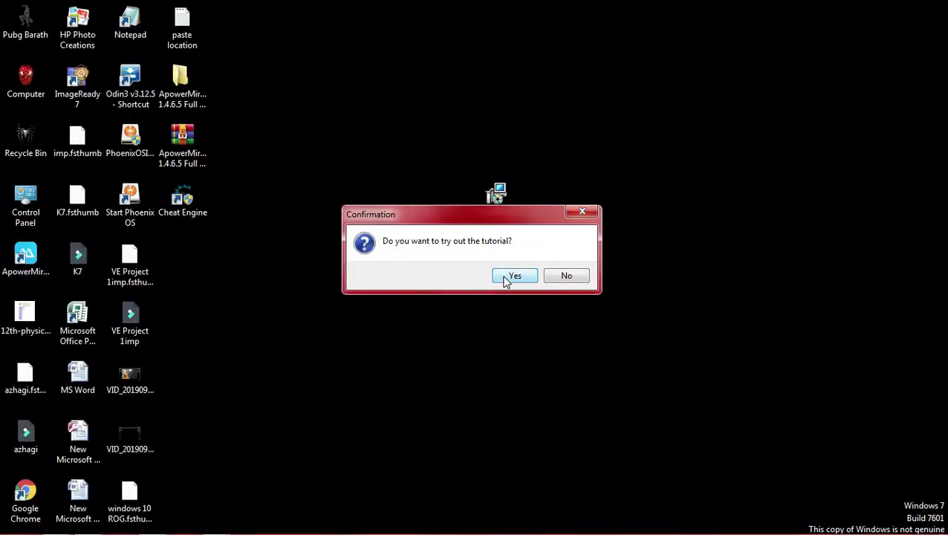
Answer Yes to the tutorial question so Cheat Engine Tutorial v3.4 opens
{"action": "left_click", "coordinate": [505, 280]}
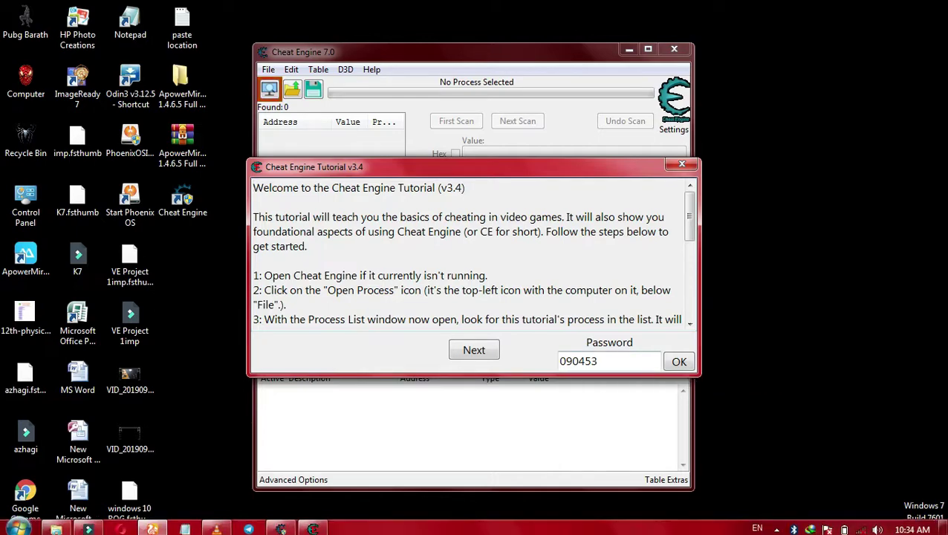
{"action": "left_click", "coordinate": [17, 524]}
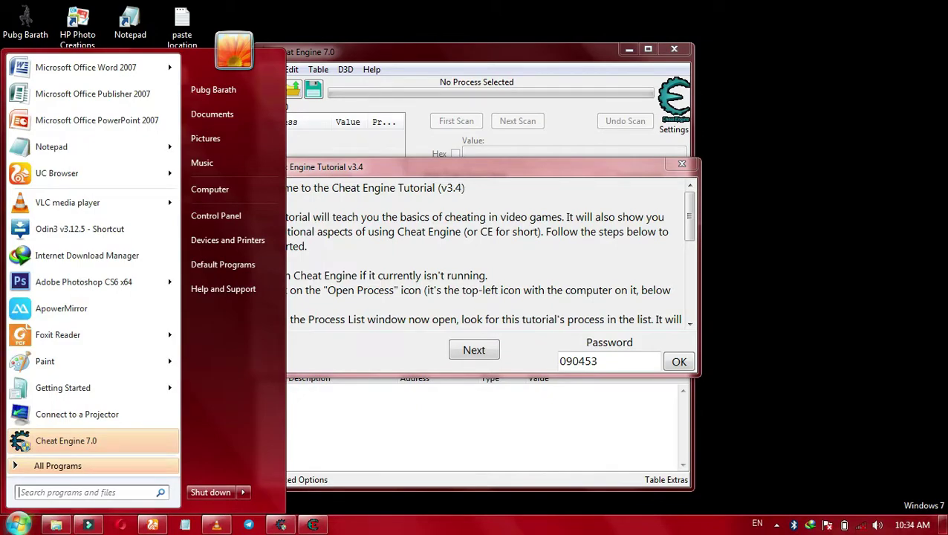
Snip the Cheat Engine and tutorial windows and save it as Capture.png in Pictures
{"action": "type", "text": "snipp"}
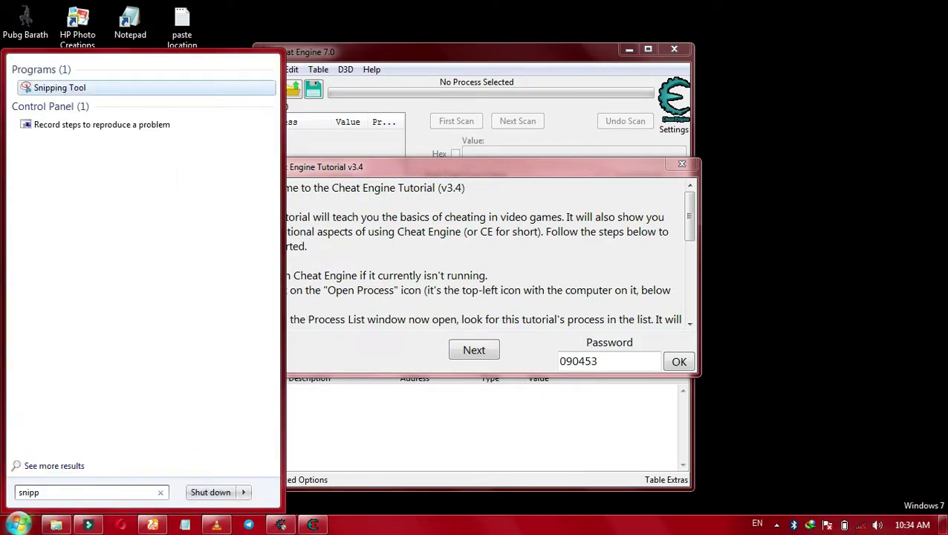
{"action": "key", "text": "Return"}
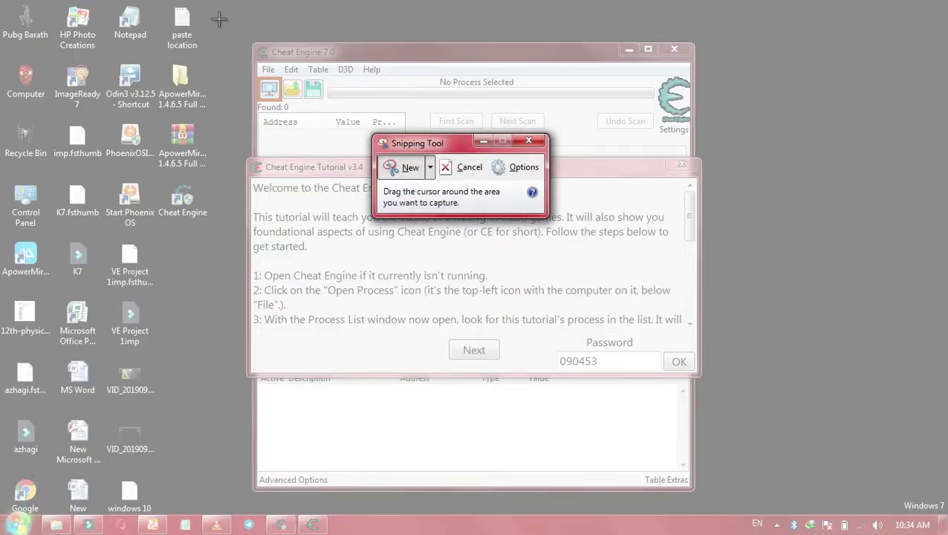
{"action": "left_click_drag", "start_coordinate": [217, 18], "coordinate": [745, 495]}
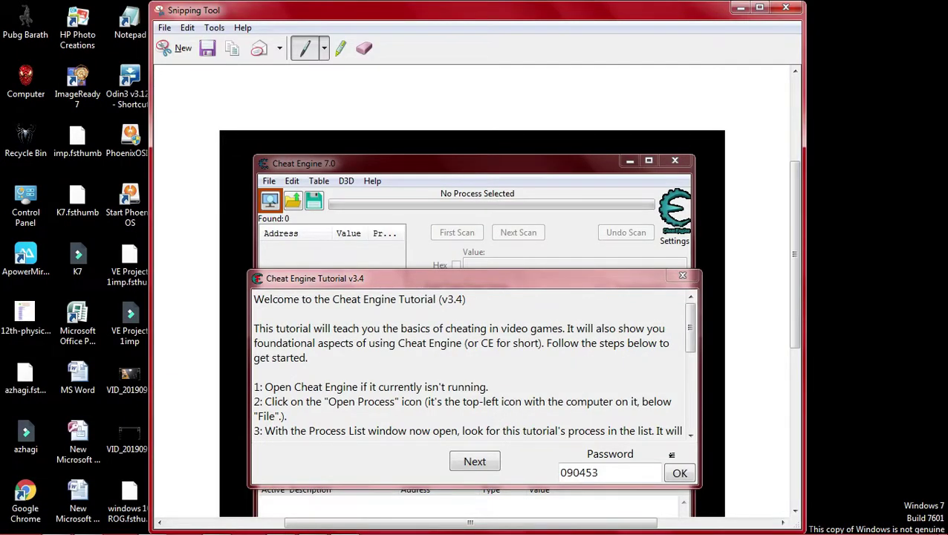
{"action": "left_click", "coordinate": [207, 47]}
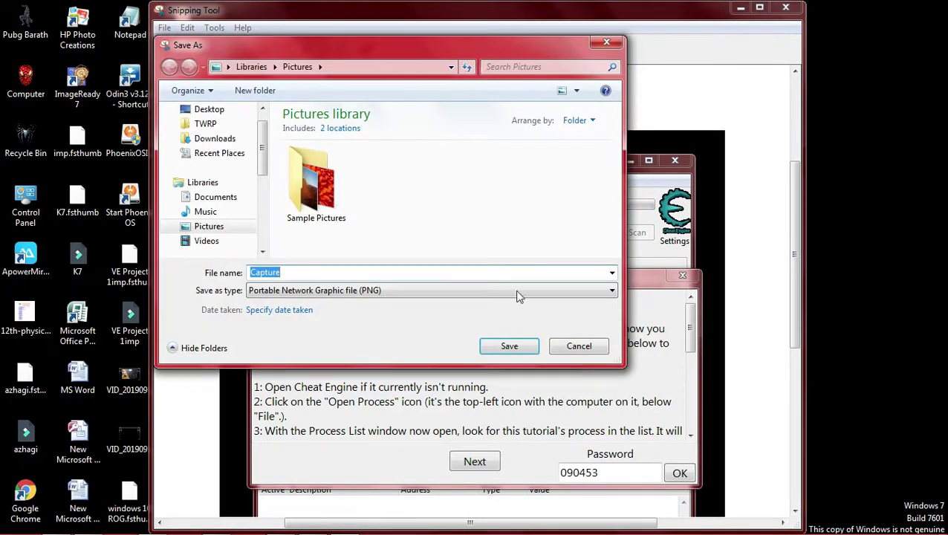
{"action": "left_click", "coordinate": [524, 349]}
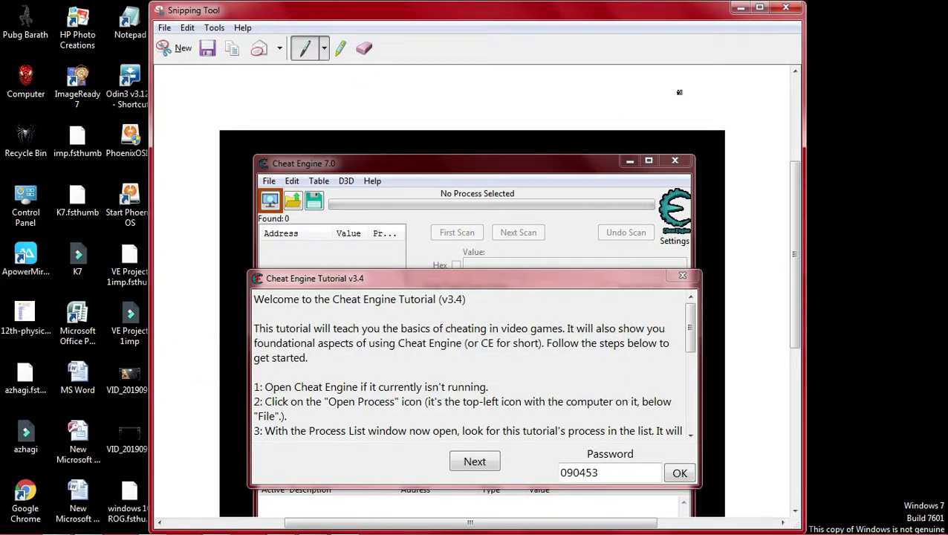
{"action": "left_click", "coordinate": [786, 9]}
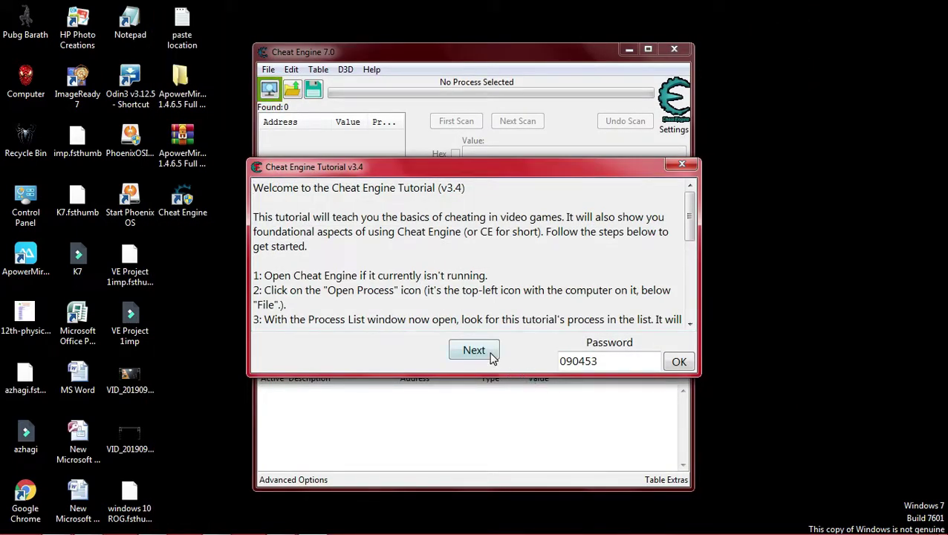
Skip tutorial Steps 2 and 3, dismissing each BOO message, then quit the tutorial at Step 4
{"action": "left_click", "coordinate": [474, 350]}
{"action": "left_click", "coordinate": [684, 366]}
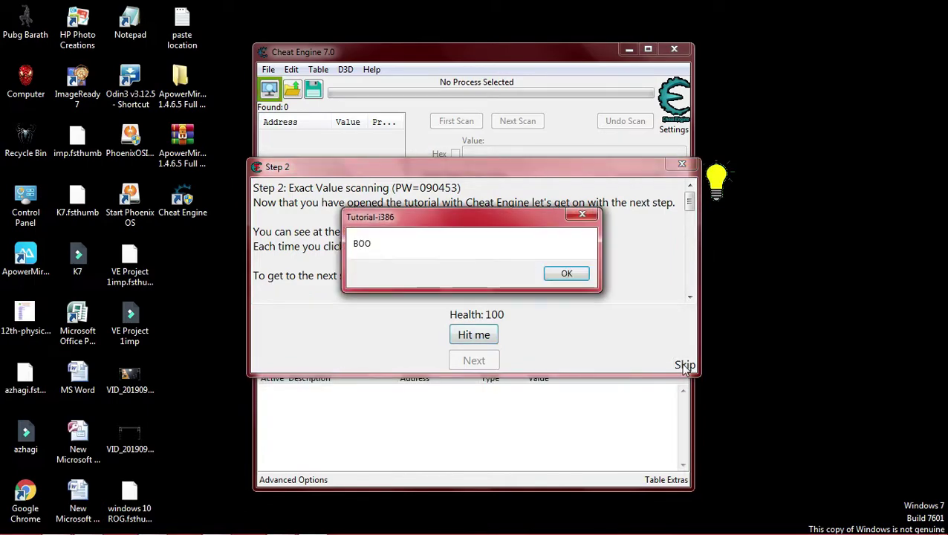
{"action": "left_click", "coordinate": [565, 275]}
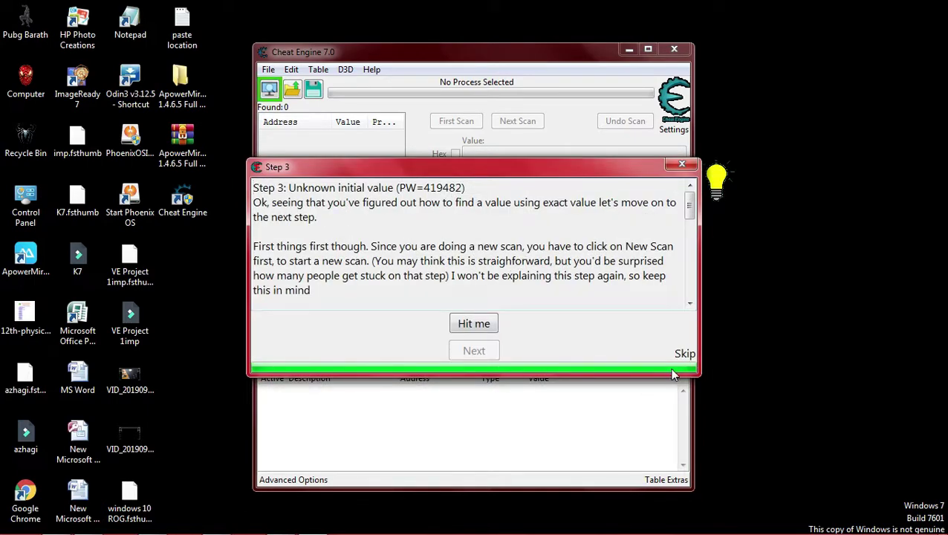
{"action": "left_click", "coordinate": [683, 353]}
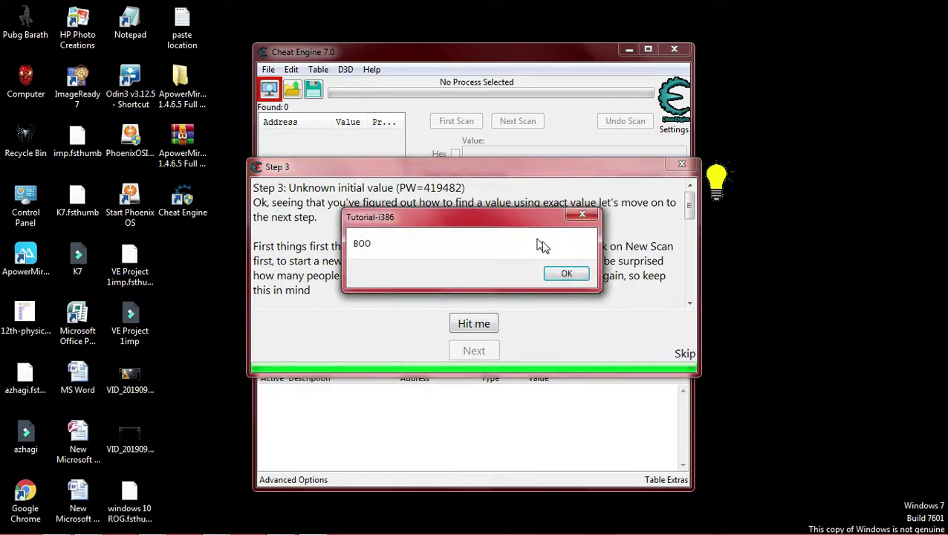
{"action": "left_click", "coordinate": [569, 273]}
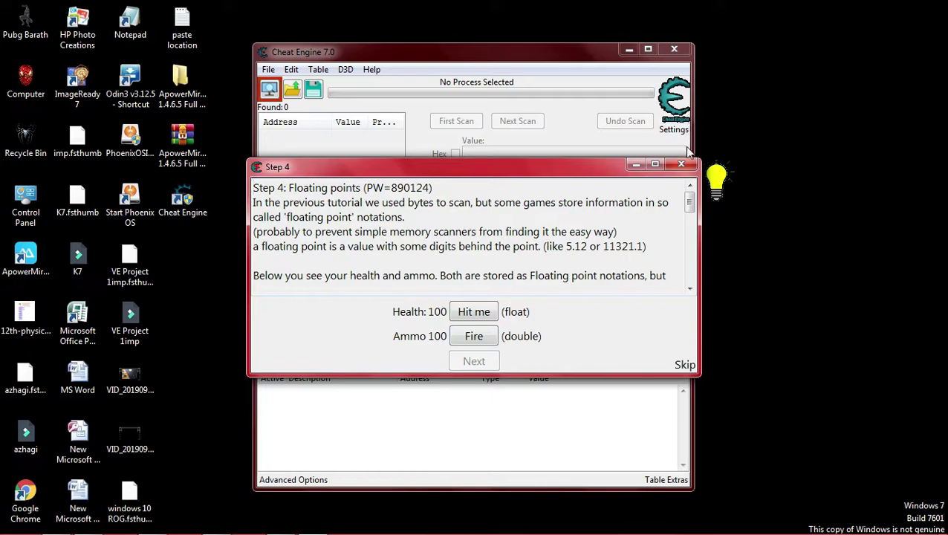
{"action": "left_click", "coordinate": [682, 168]}
{"action": "left_click", "coordinate": [512, 294]}
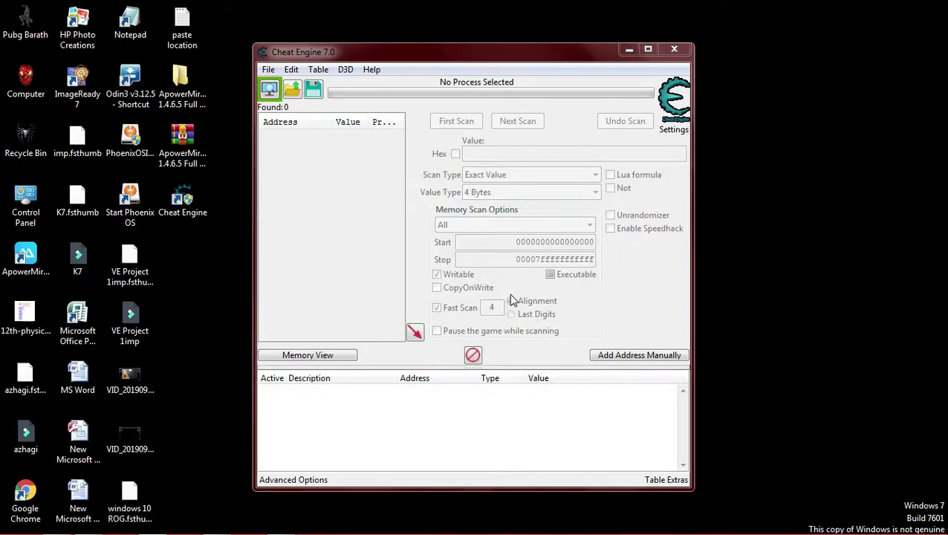
{"action": "right_click", "coordinate": [803, 82]}
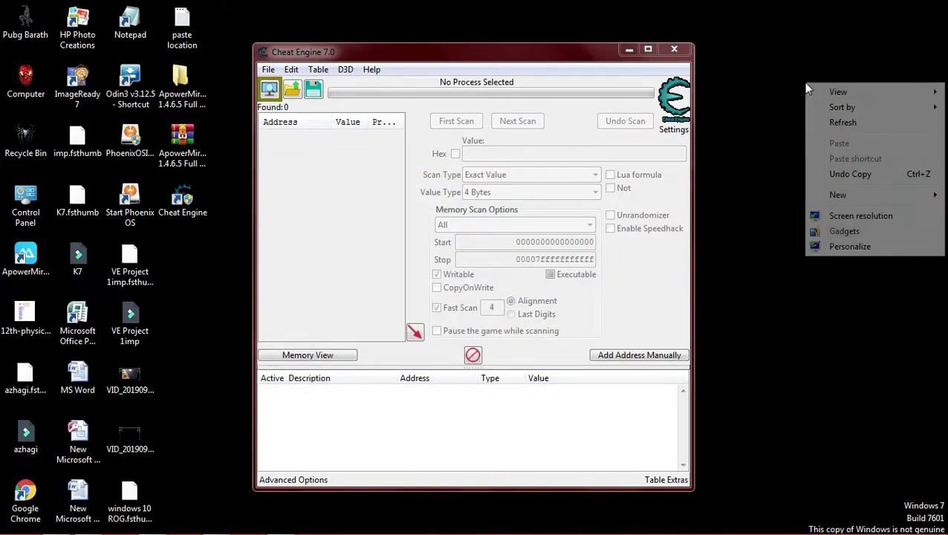
{"action": "left_click", "coordinate": [823, 119]}
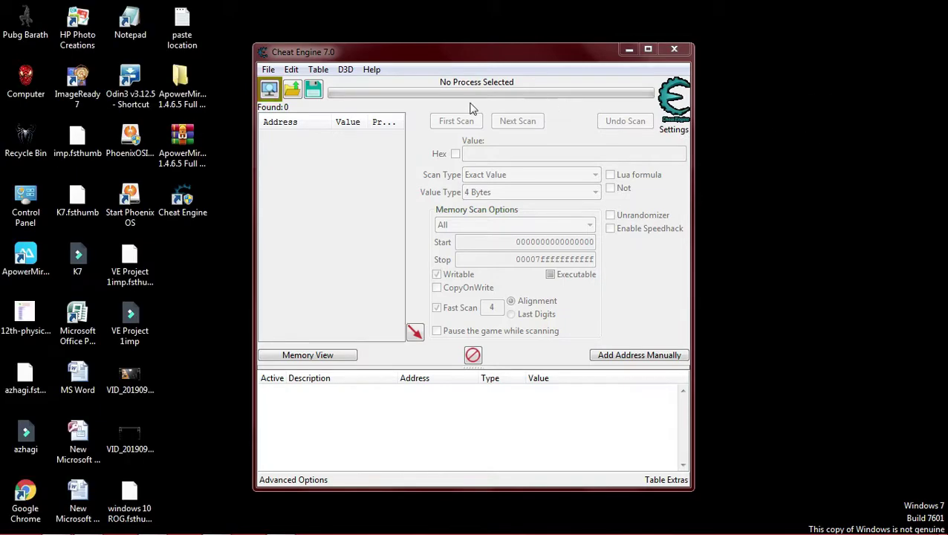
{"action": "left_click", "coordinate": [290, 70]}
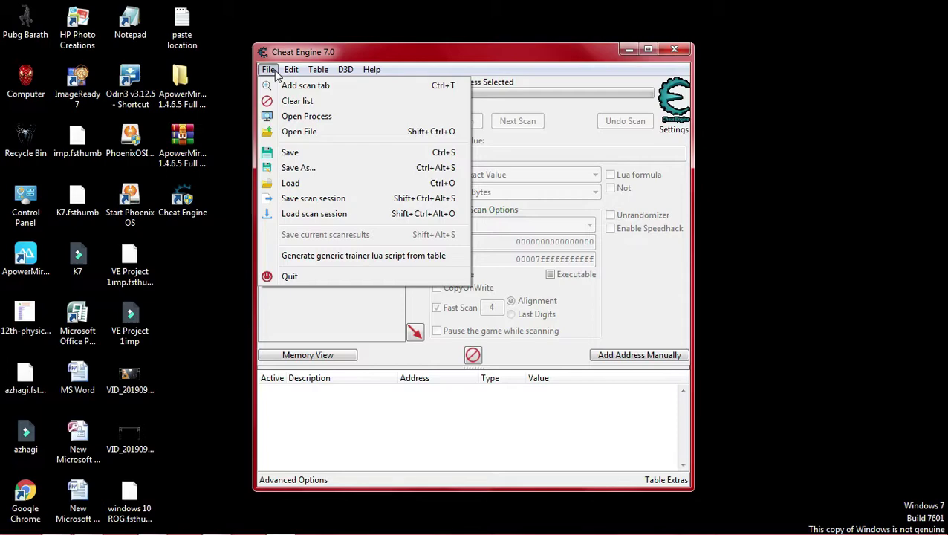
{"action": "left_click", "coordinate": [274, 72]}
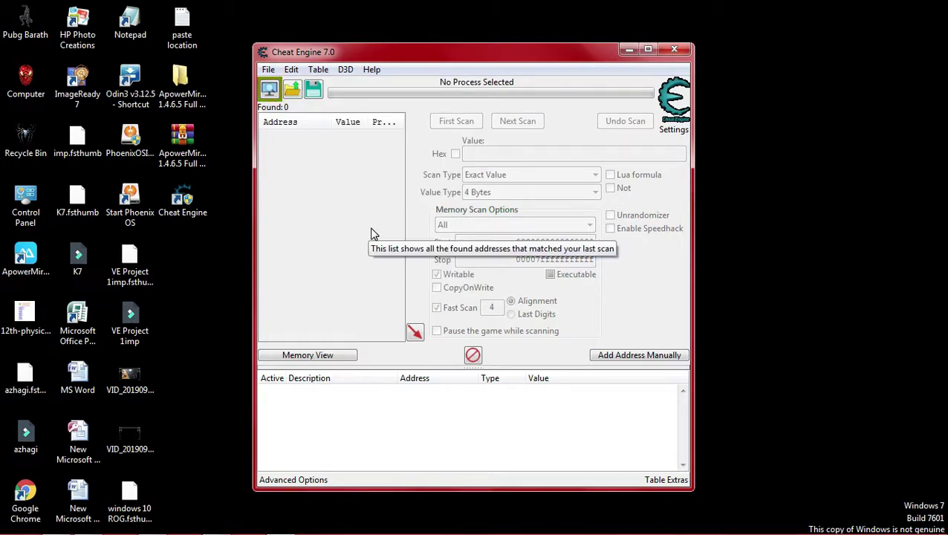
{"action": "left_click", "coordinate": [595, 356]}
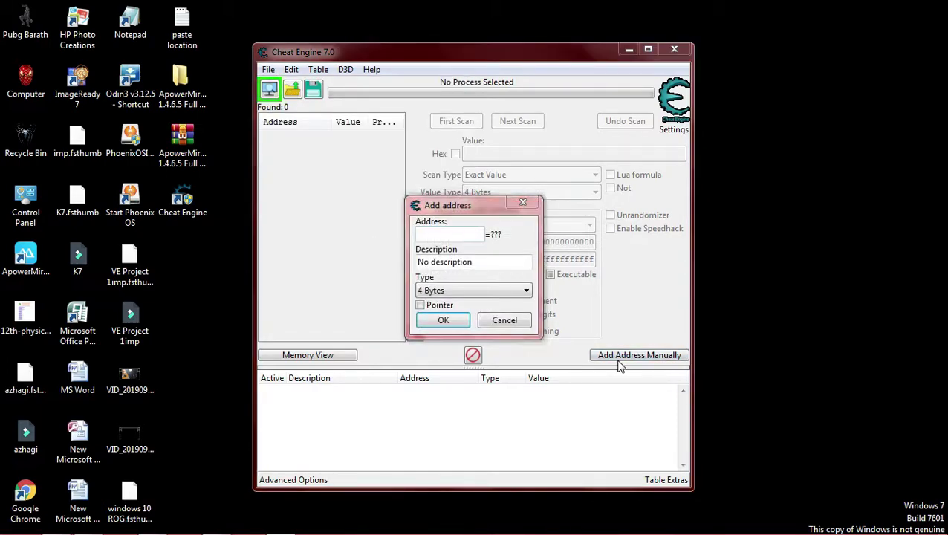
{"action": "left_click", "coordinate": [527, 327]}
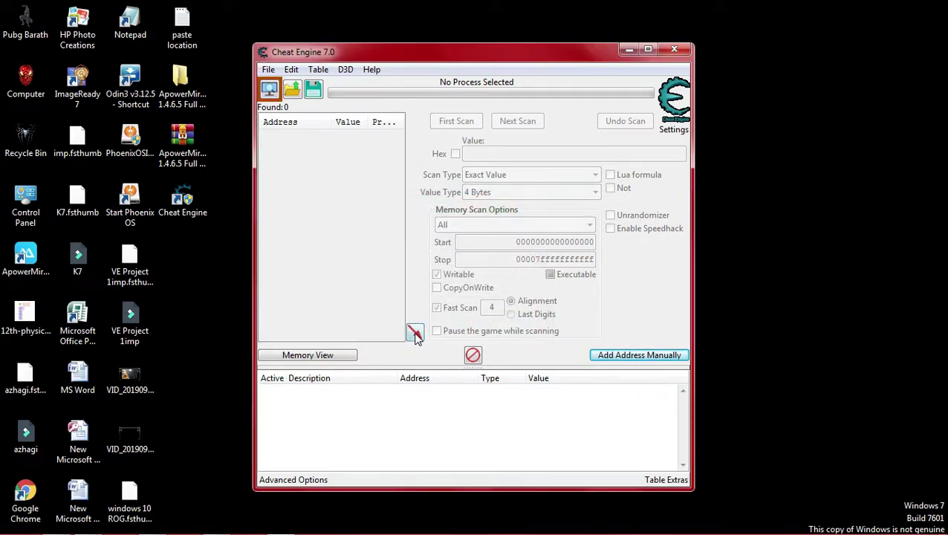
{"action": "mouse_move", "coordinate": [372, 532]}
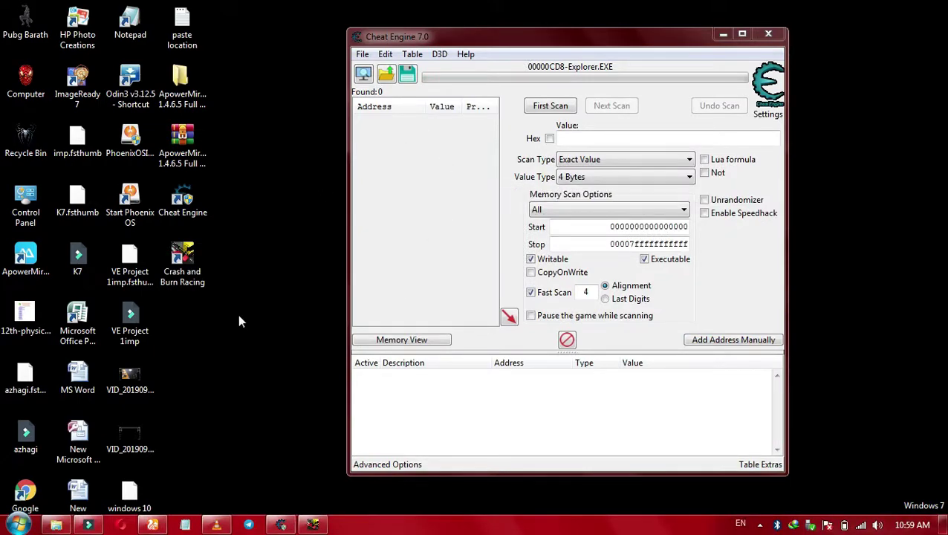
Attach Cheat Engine to the 000005C8-Crash and Burn process from the process list
{"action": "left_click", "coordinate": [364, 75]}
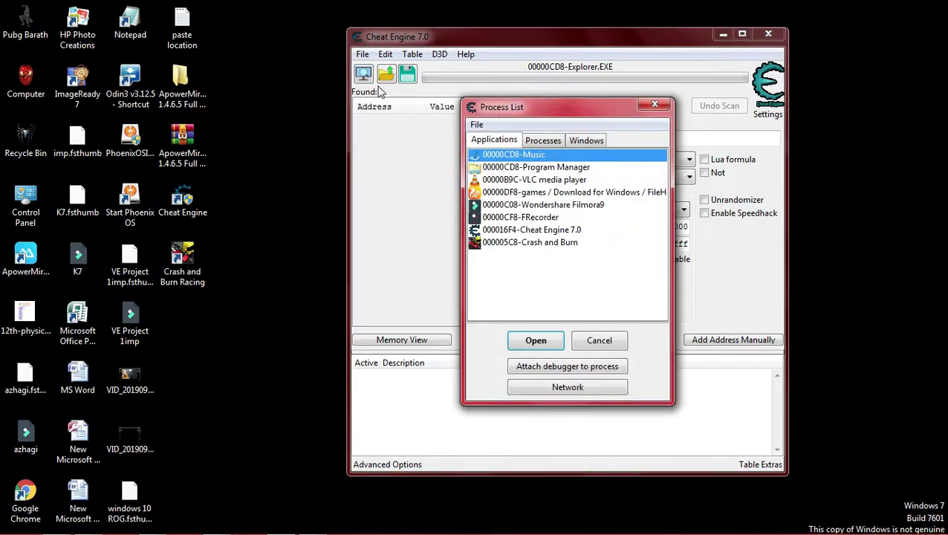
{"action": "left_click", "coordinate": [541, 141]}
{"action": "left_click", "coordinate": [590, 148]}
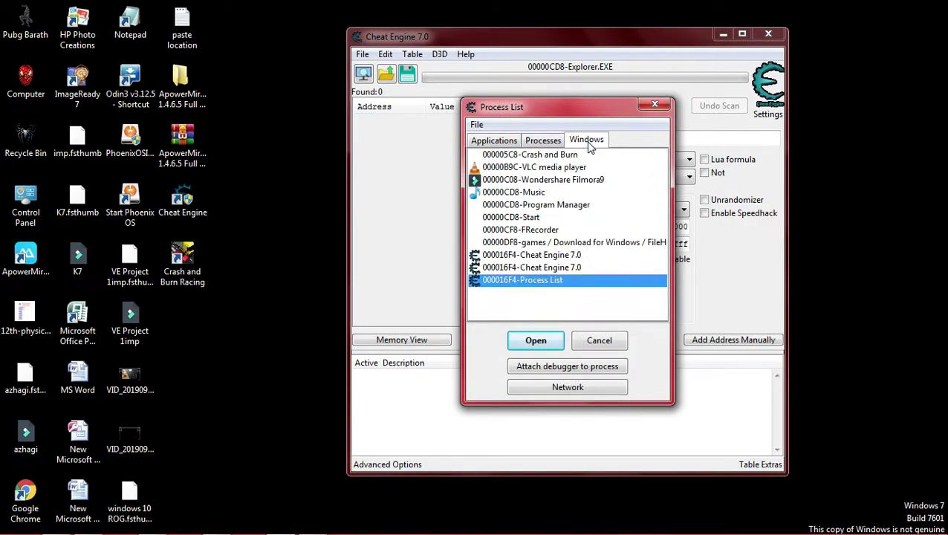
{"action": "left_click", "coordinate": [495, 141]}
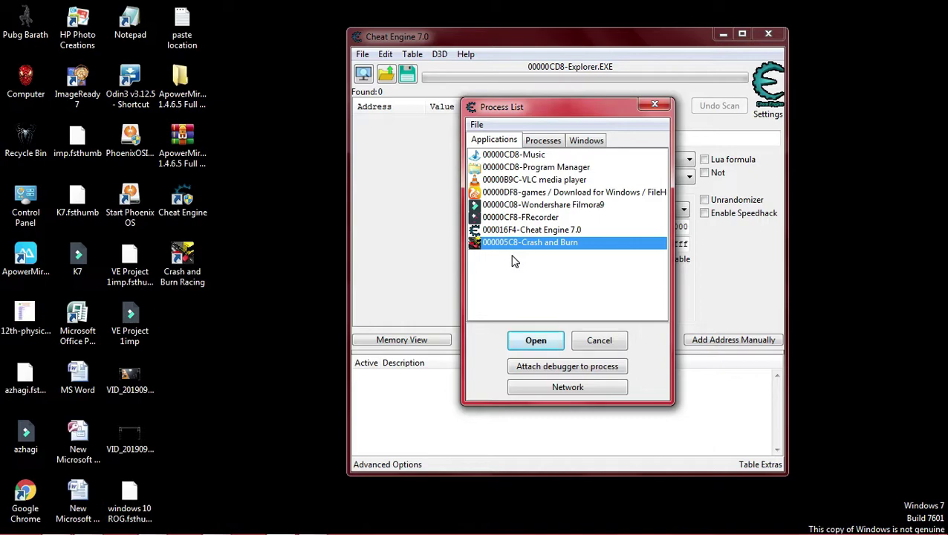
{"action": "left_click", "coordinate": [552, 340]}
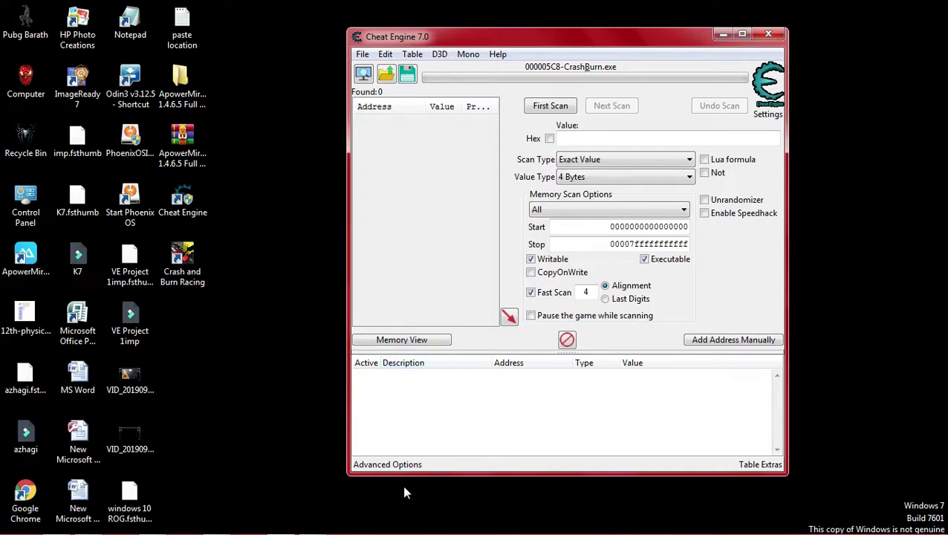
{"action": "left_click", "coordinate": [388, 466]}
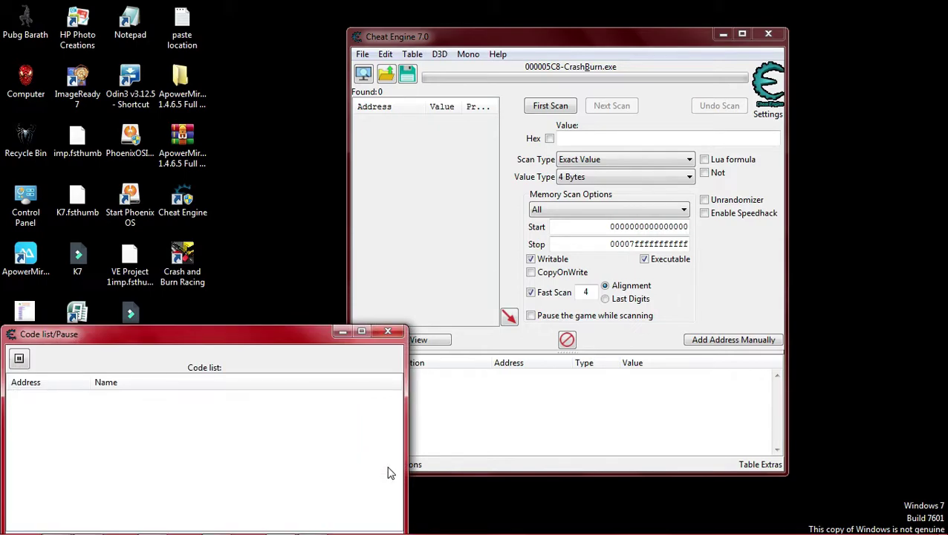
{"action": "left_click", "coordinate": [388, 331]}
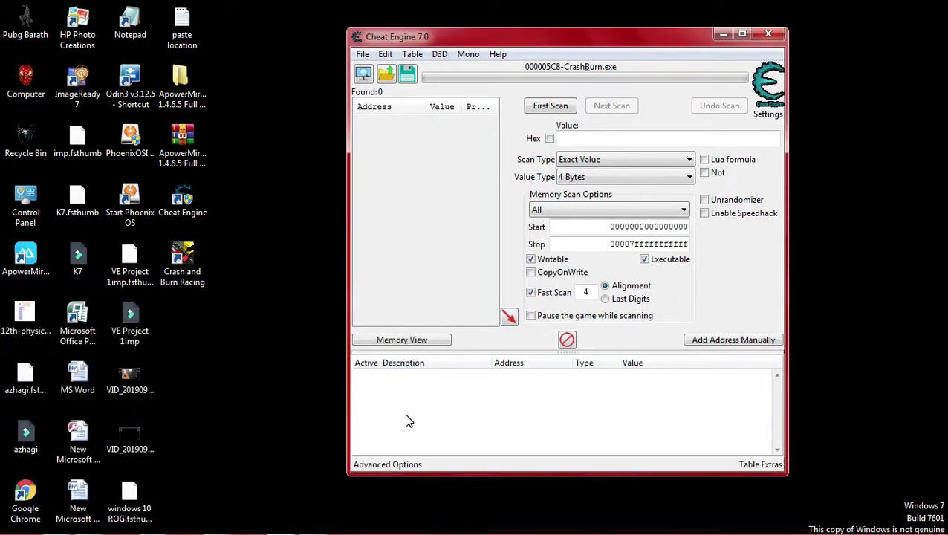